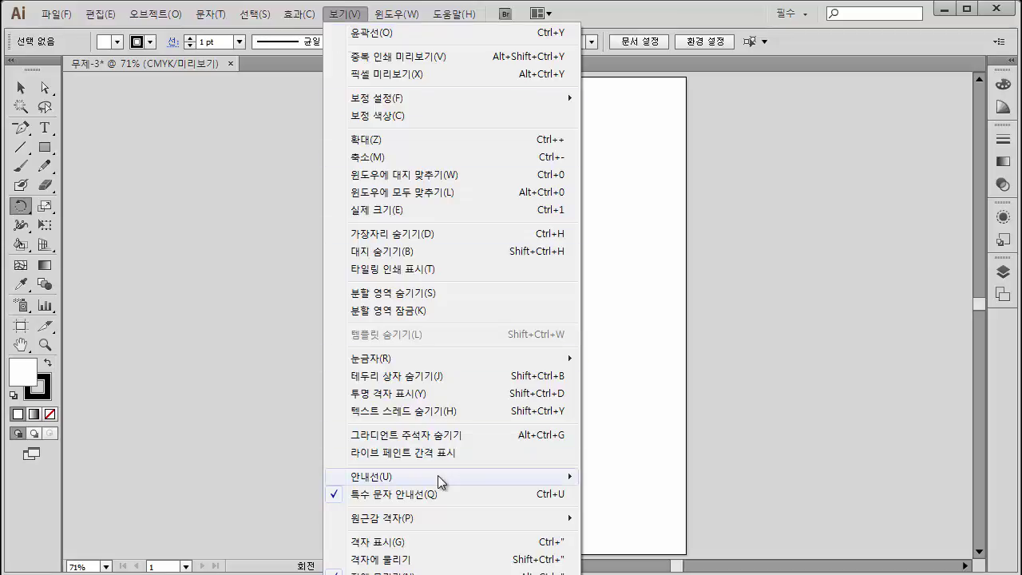
# Step: Show the document rulers and set their units to pixels
pyautogui.moveTo(439, 479)
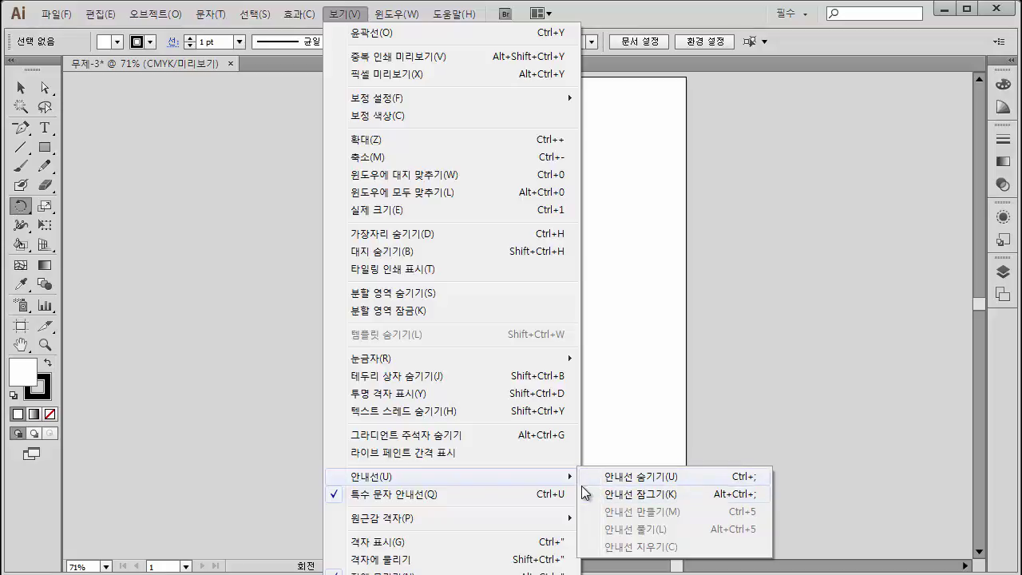
pyautogui.moveTo(380, 363)
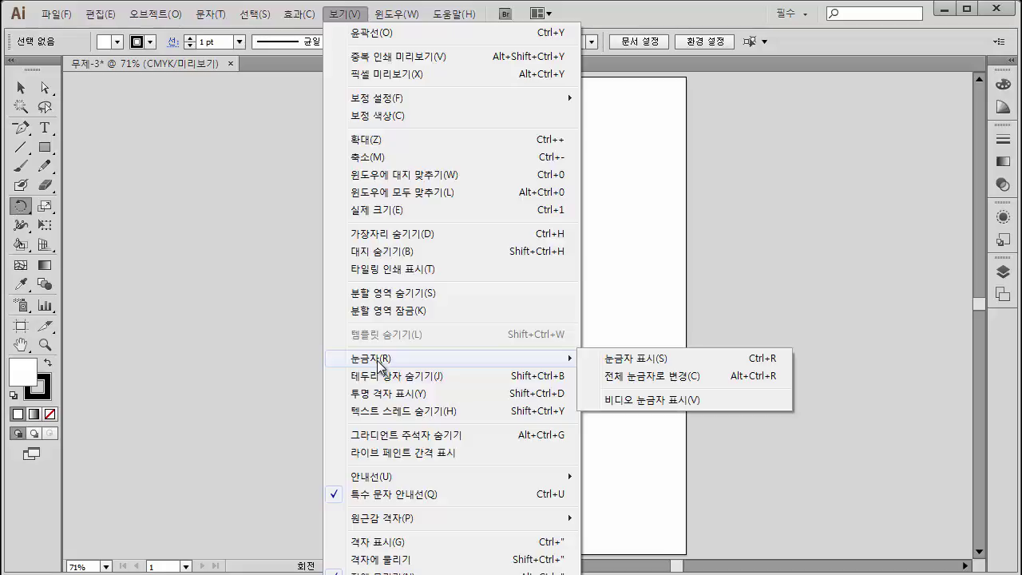
pyautogui.click(381, 367)
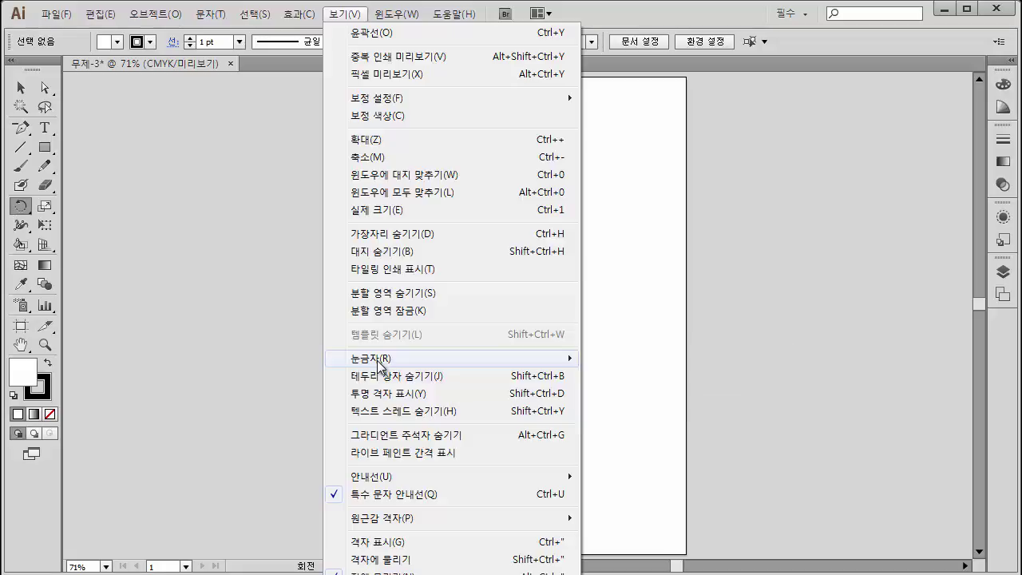
pyautogui.moveTo(381, 365)
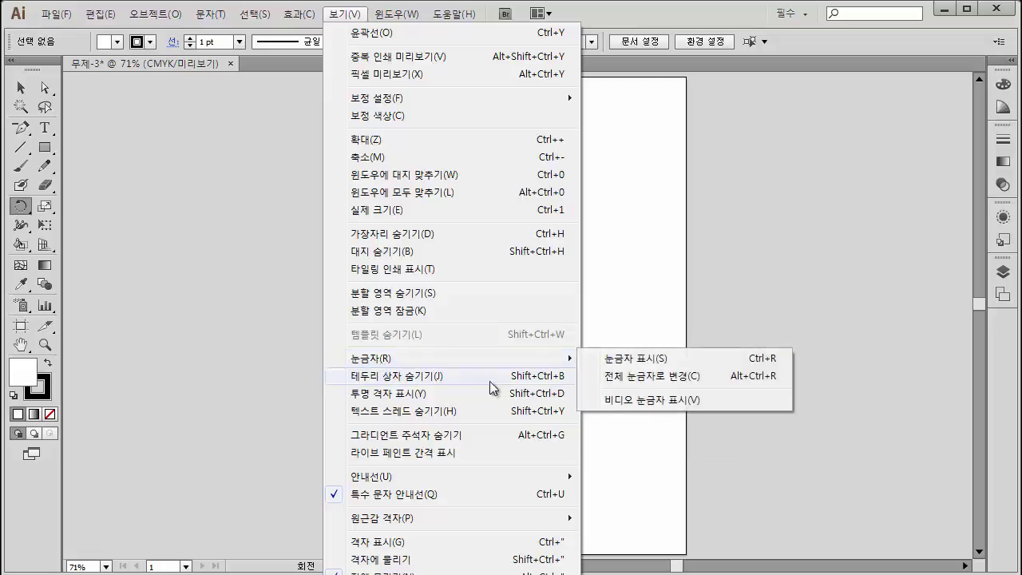
pyautogui.click(641, 361)
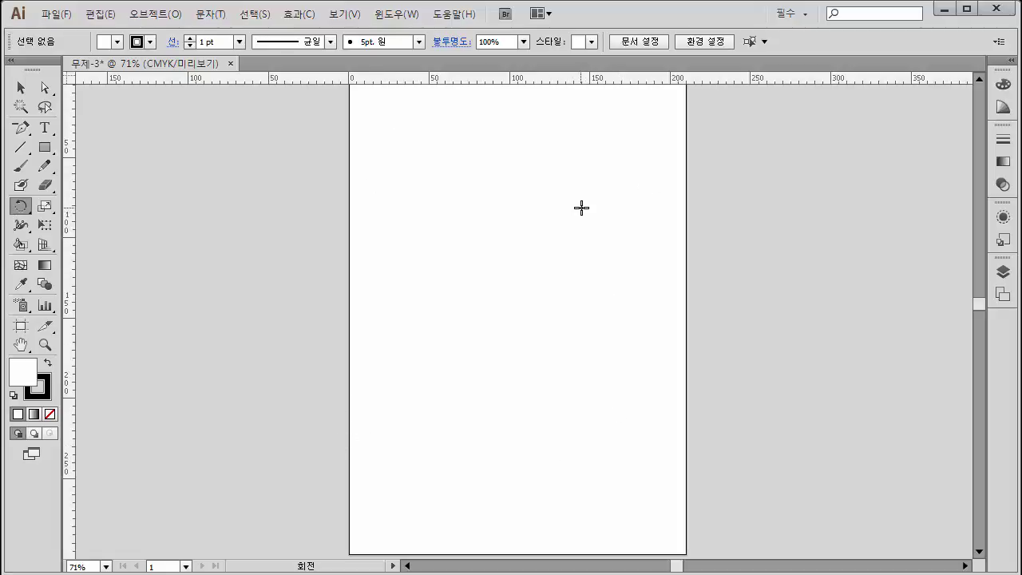
pyautogui.rightClick(558, 82)
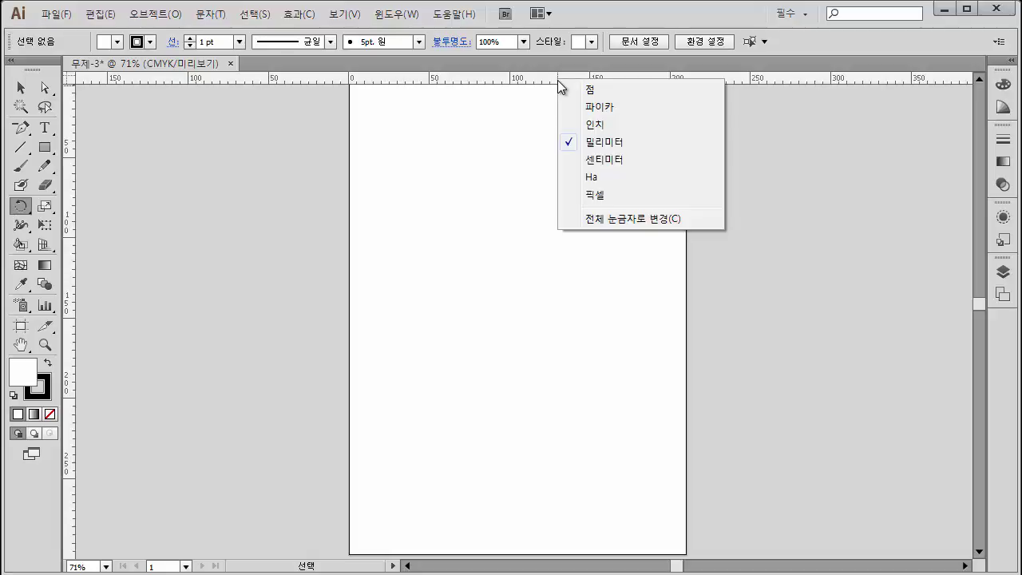
pyautogui.click(629, 194)
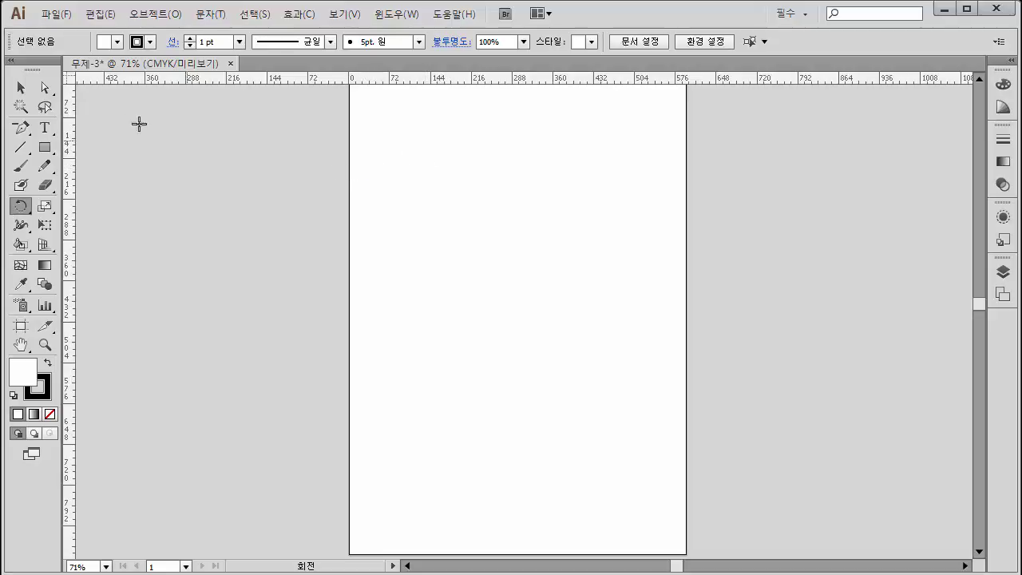
# Step: Set the general measurement unit to pixels in the Units preferences and apply it
pyautogui.click(97, 15)
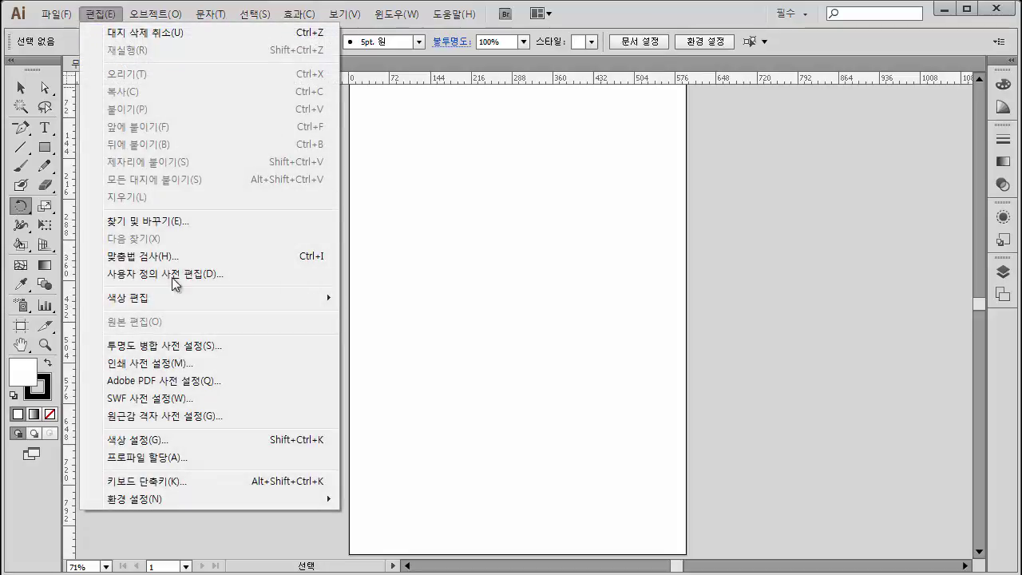
pyautogui.moveTo(166, 499)
pyautogui.click(369, 503)
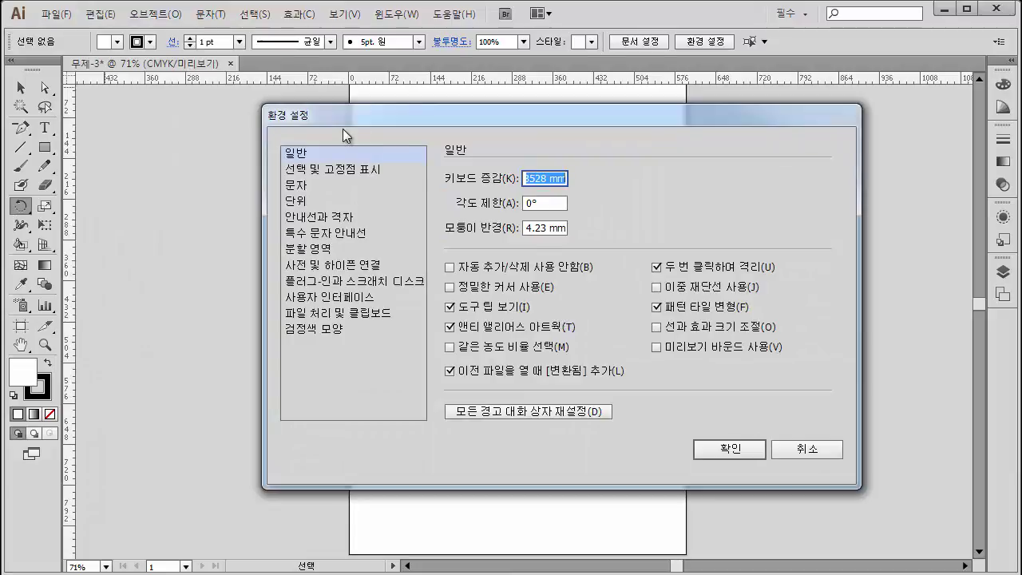
pyautogui.click(306, 200)
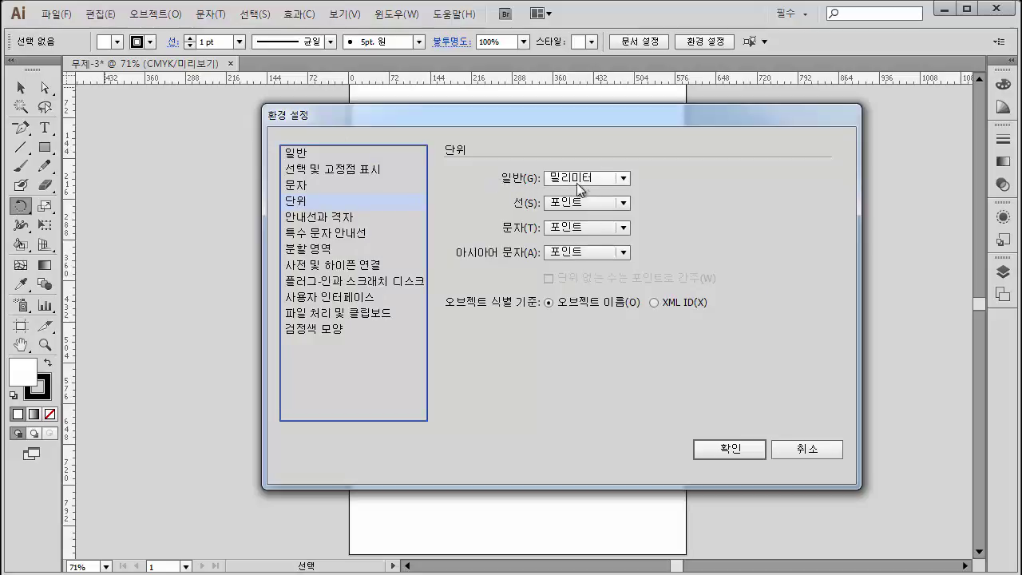
pyautogui.click(623, 178)
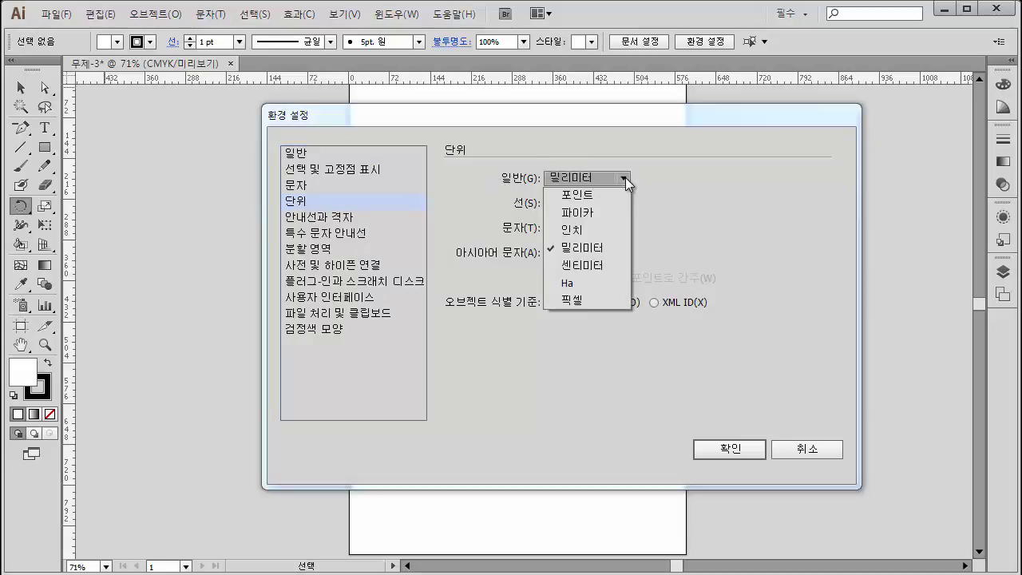
pyautogui.click(569, 300)
pyautogui.click(723, 461)
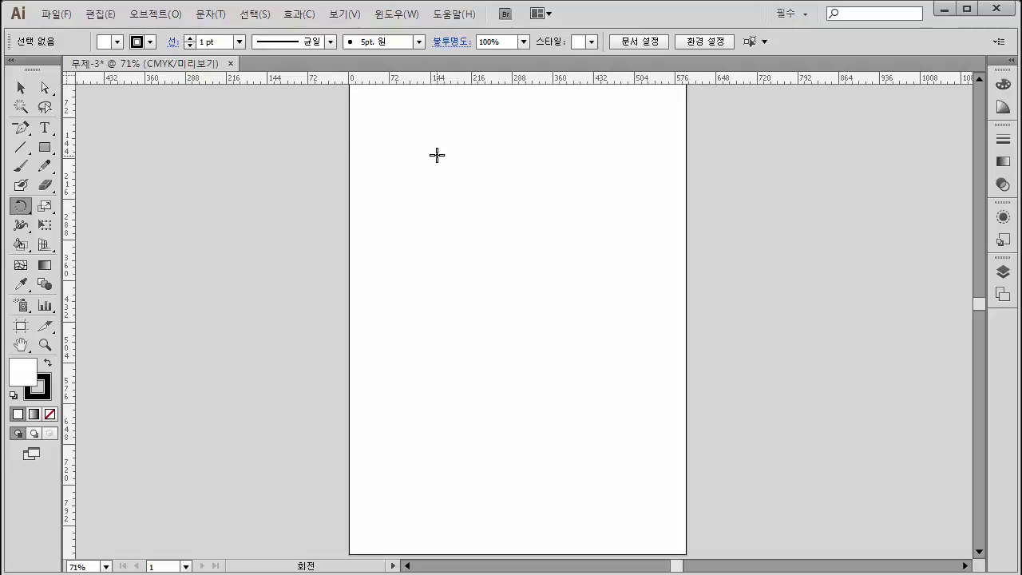
# Step: Move the ruler origin to a point inside the upper part of the artboard and reset it to its default position
pyautogui.moveTo(70, 78); pyautogui.dragTo(431, 165)
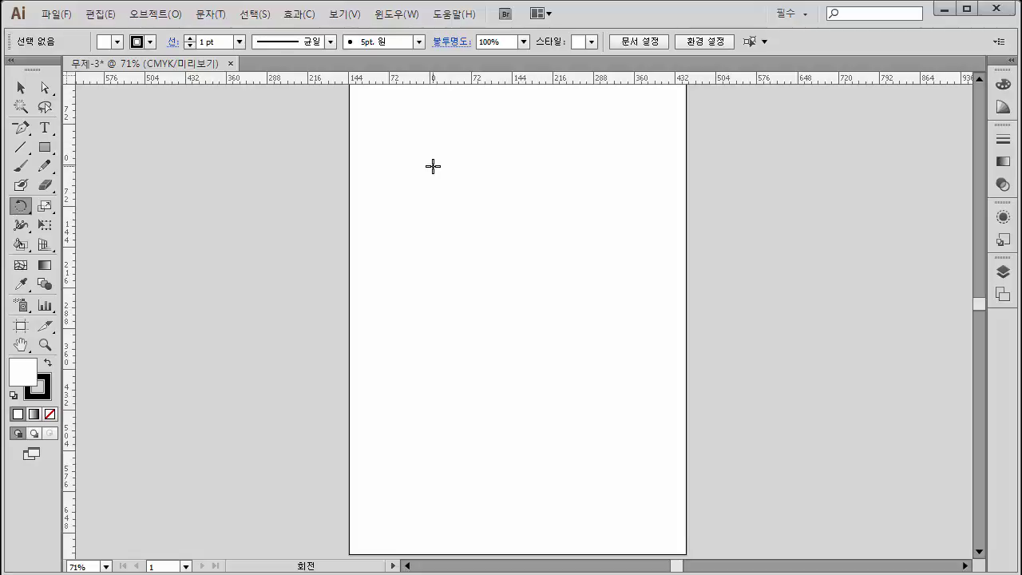
pyautogui.doubleClick(70, 83)
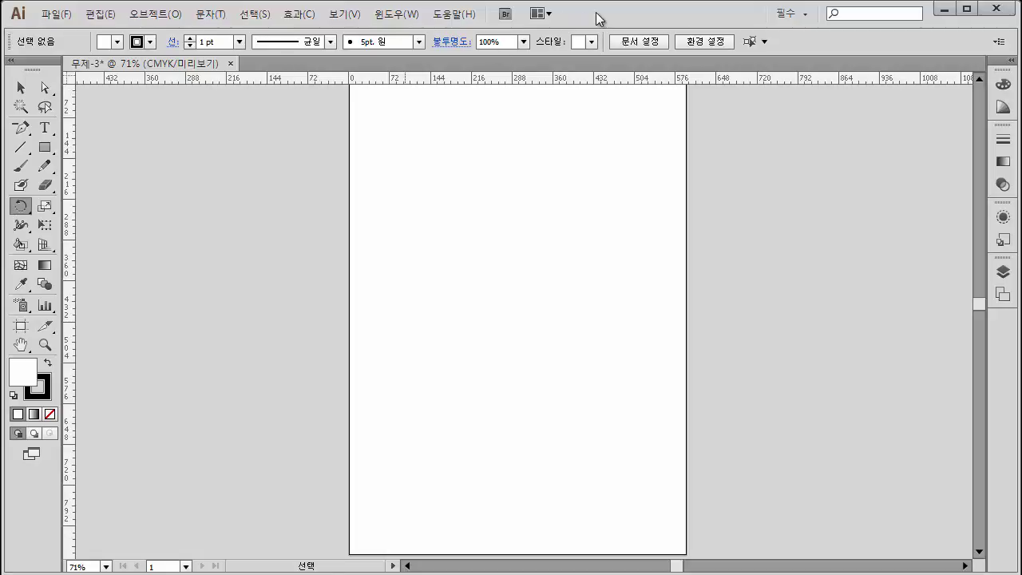
# Step: Add a horizontal ruler guide about 300 px down the artboard and a vertical one about 370 px across it
pyautogui.hotkey('ctrl', '0')
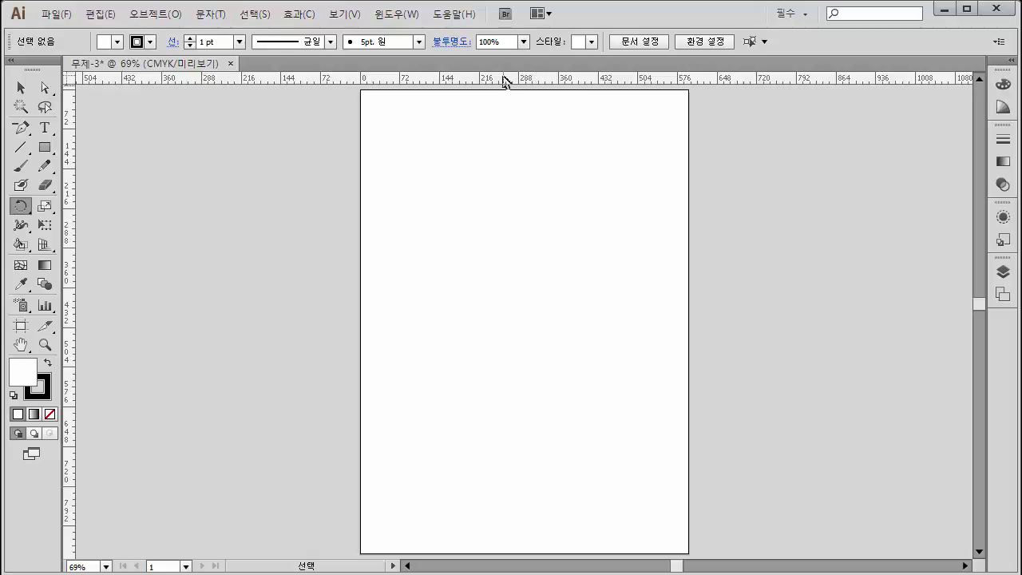
pyautogui.moveTo(503, 79); pyautogui.dragTo(494, 253)
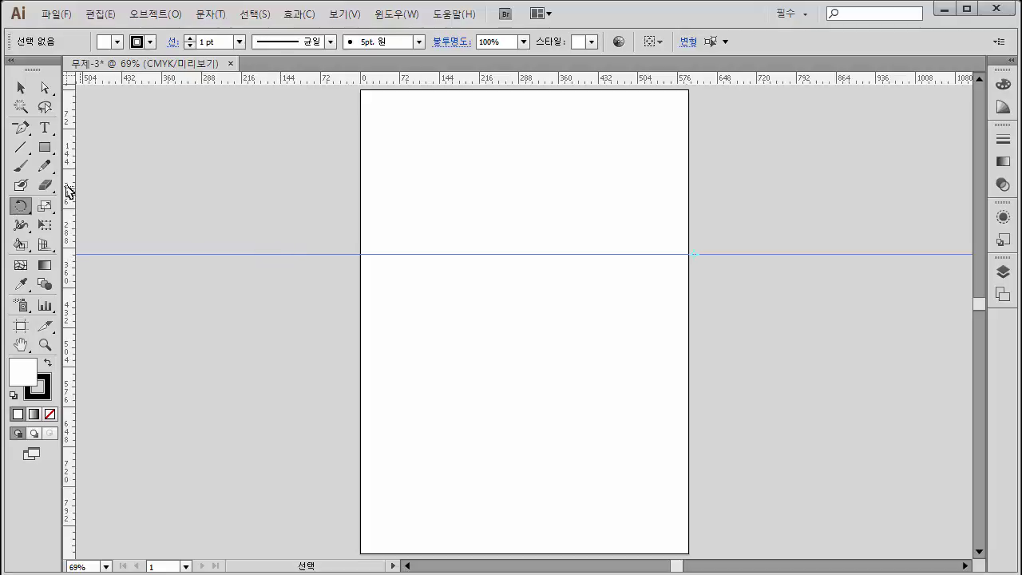
pyautogui.moveTo(68, 192); pyautogui.dragTo(558, 204)
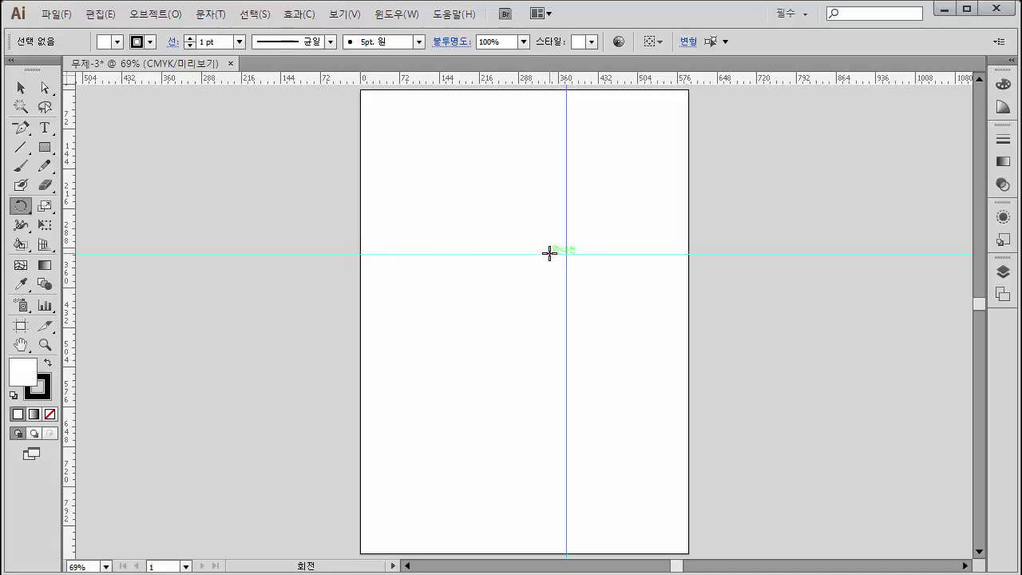
pyautogui.moveTo(550, 253)
pyautogui.mouseDown()
pyautogui.moveTo(549, 298)
pyautogui.moveTo(423, 276)
pyautogui.moveTo(588, 269)
pyautogui.moveTo(436, 264)
pyautogui.moveTo(561, 258)
pyautogui.moveTo(570, 262)
pyautogui.moveTo(413, 272)
pyautogui.moveTo(590, 267)
pyautogui.moveTo(540, 267)
pyautogui.moveTo(570, 257)
pyautogui.moveTo(543, 251)
pyautogui.moveTo(570, 249)
pyautogui.mouseUp()
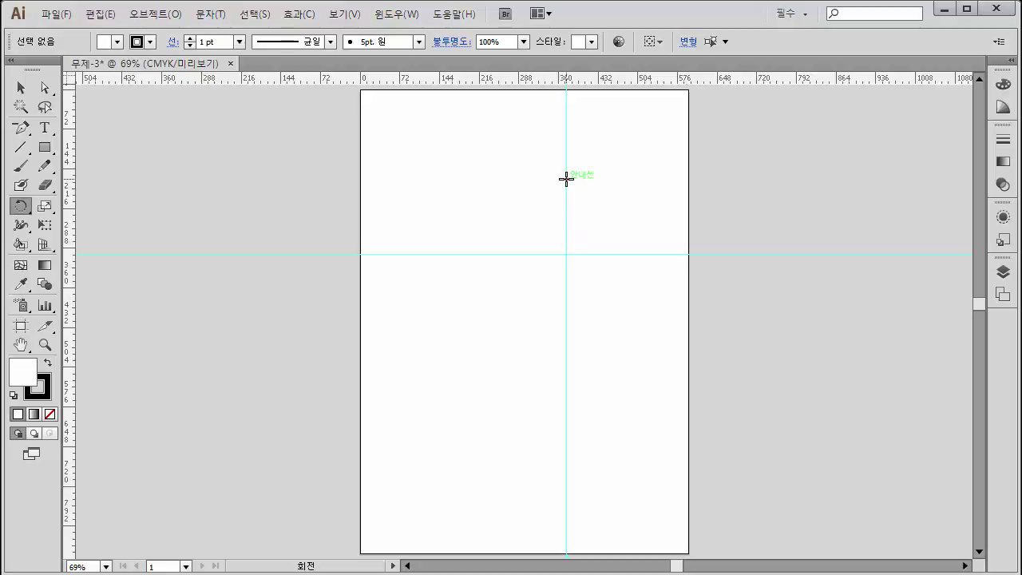
# Step: Lock the two ruler guides and hide them
pyautogui.rightClick(565, 179)
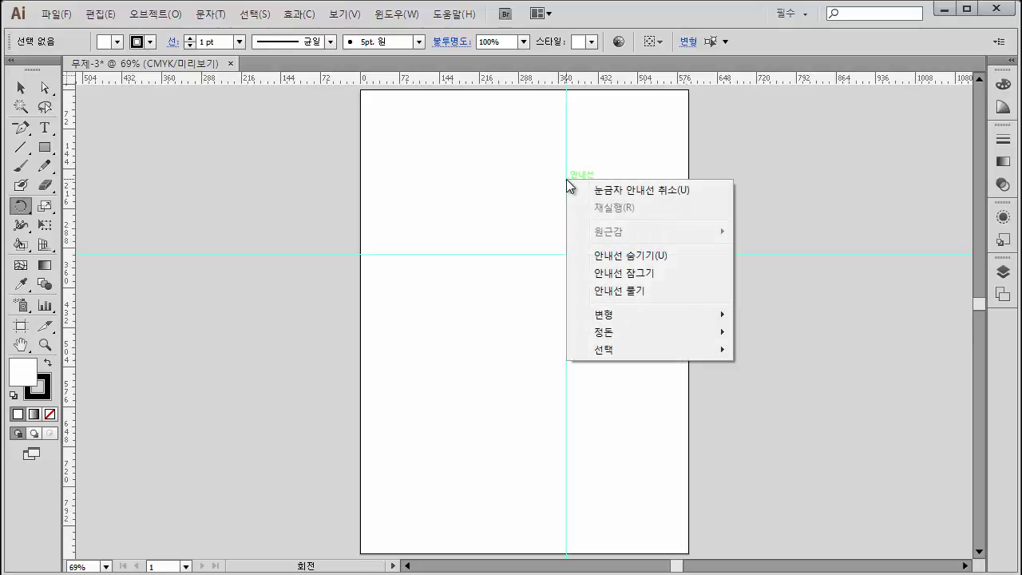
pyautogui.click(617, 275)
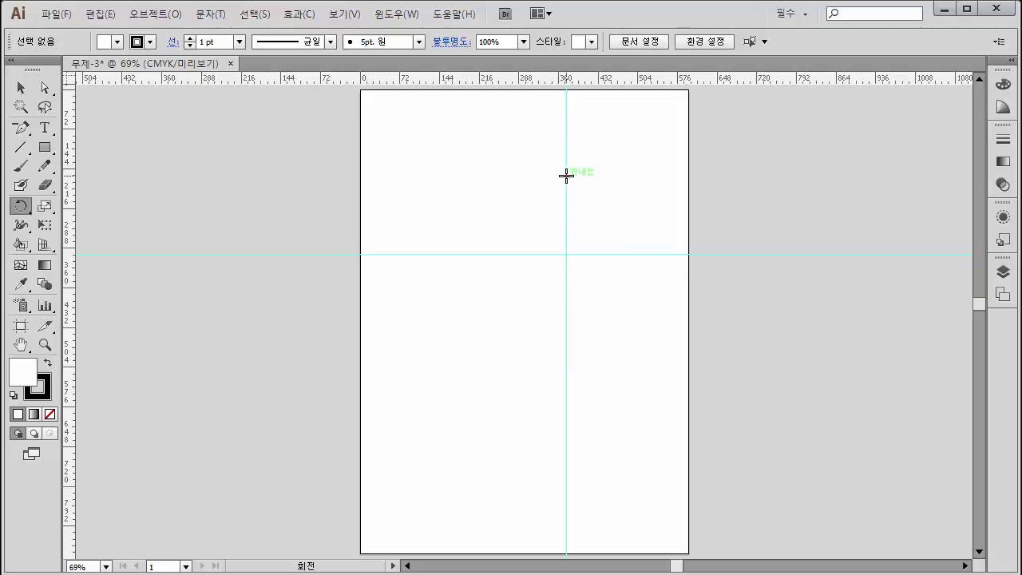
pyautogui.rightClick(565, 176)
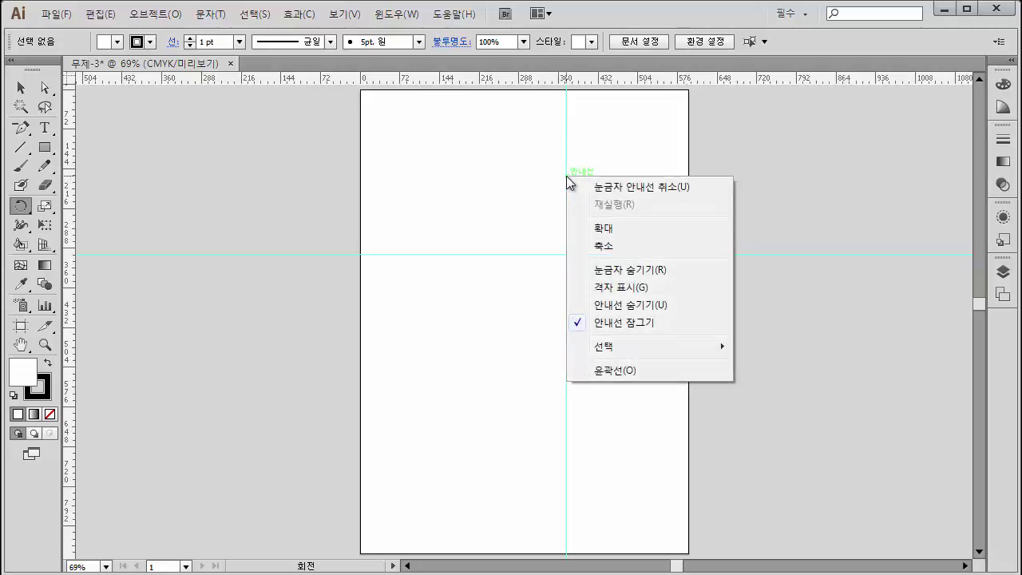
pyautogui.click(627, 322)
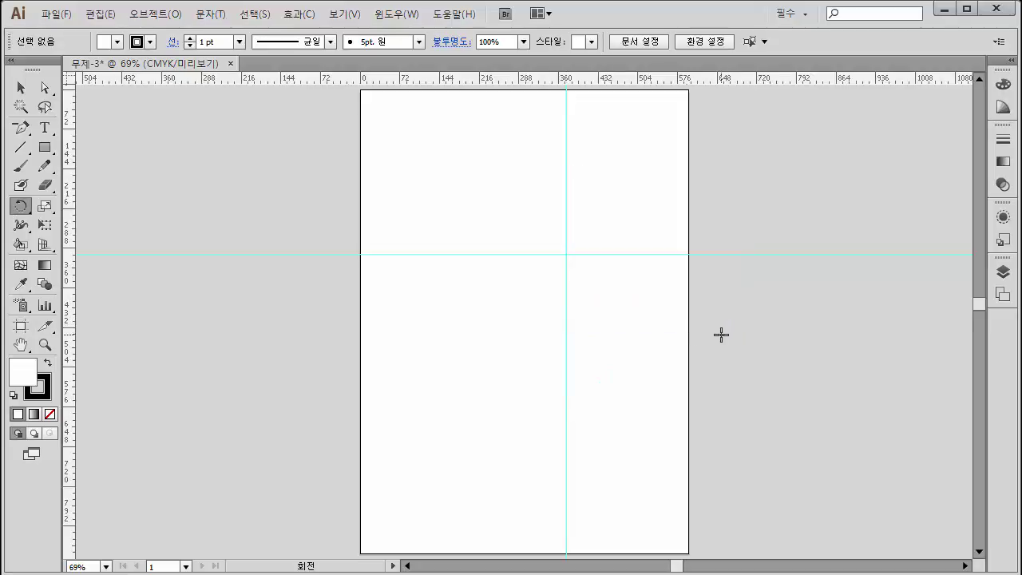
pyautogui.click(566, 216)
pyautogui.hotkey('ctrl', ';')
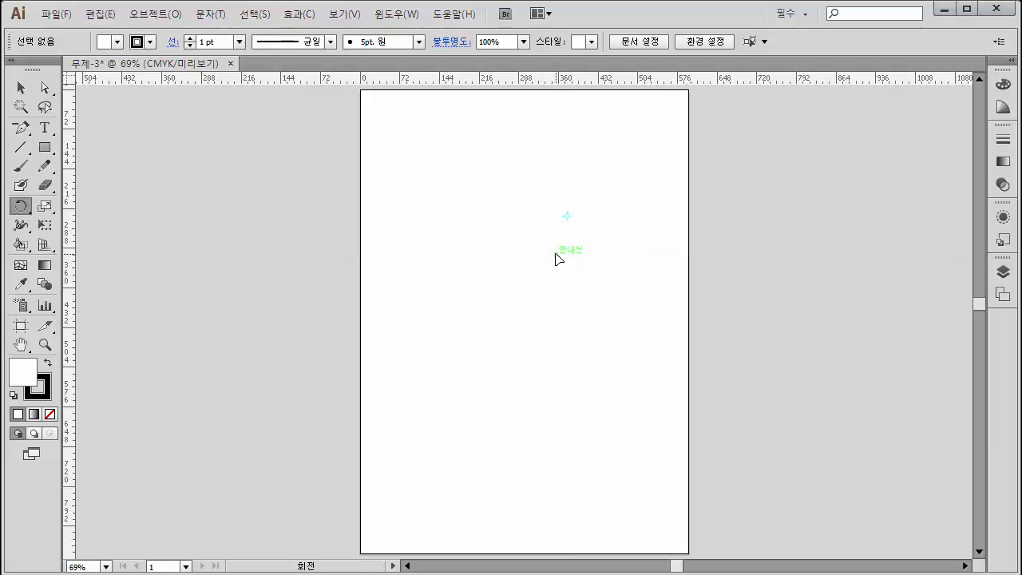
# Step: Clear all ruler guides from the document
pyautogui.click(351, 16)
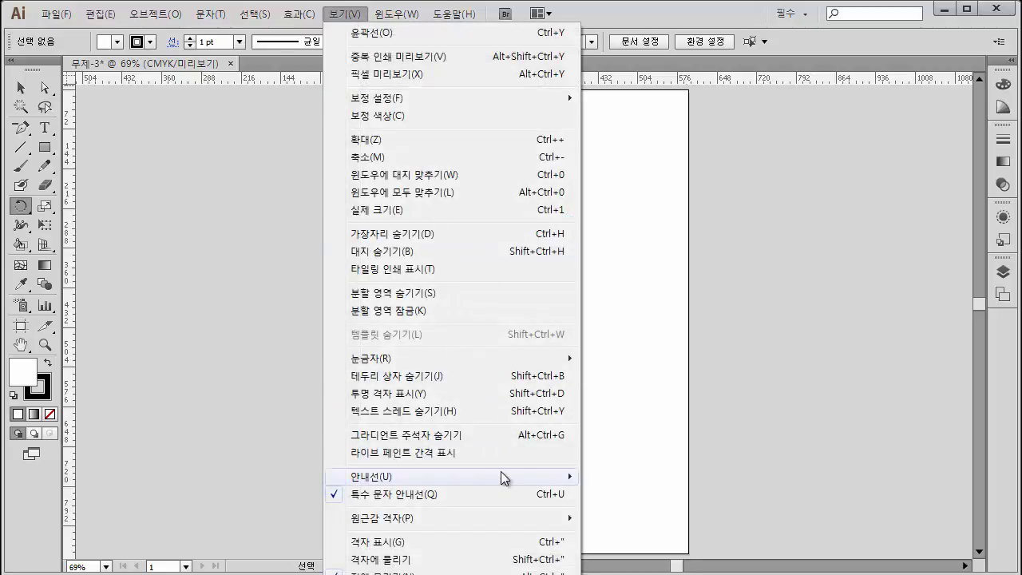
pyautogui.moveTo(502, 472)
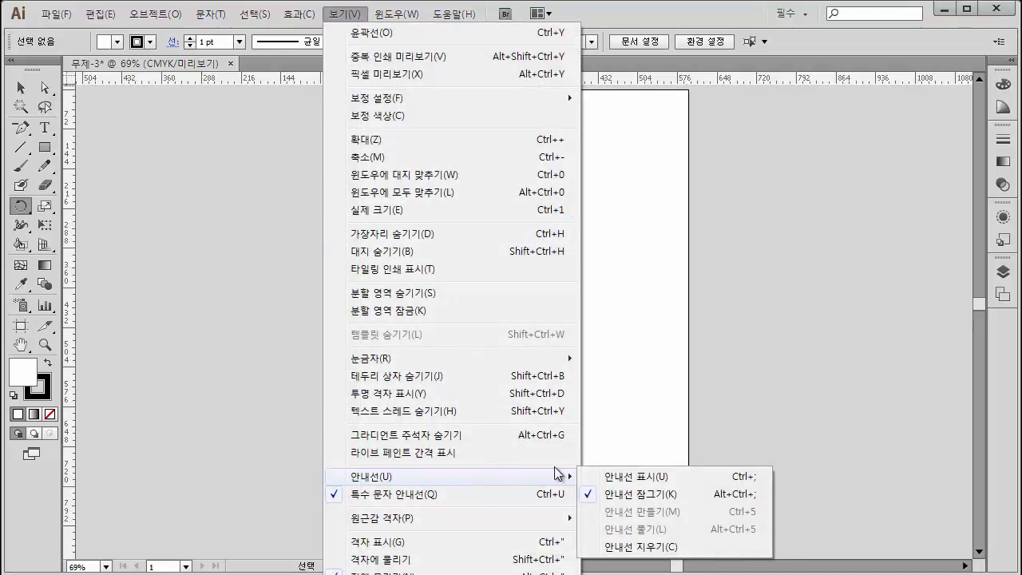
pyautogui.moveTo(570, 471)
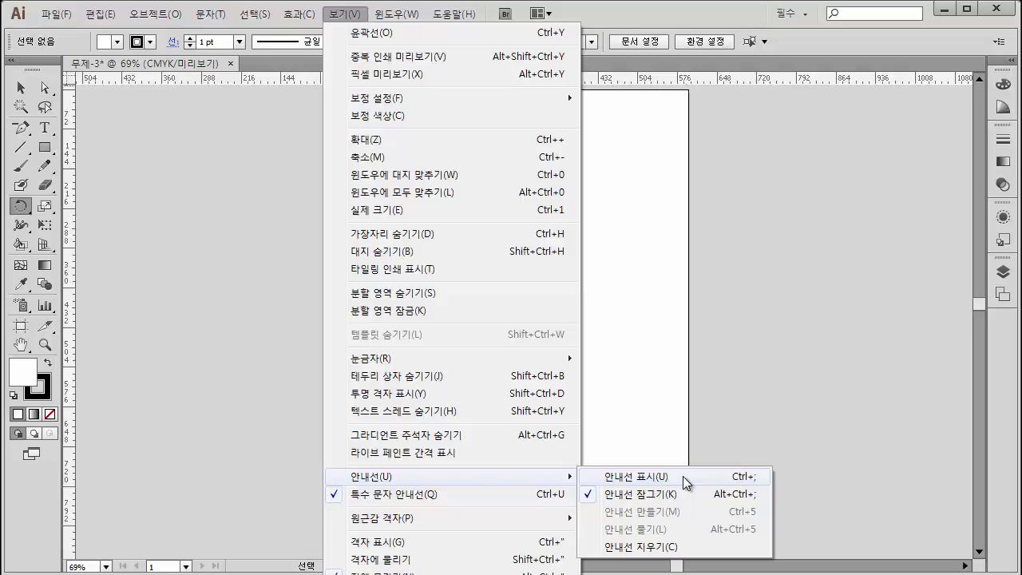
pyautogui.click(656, 550)
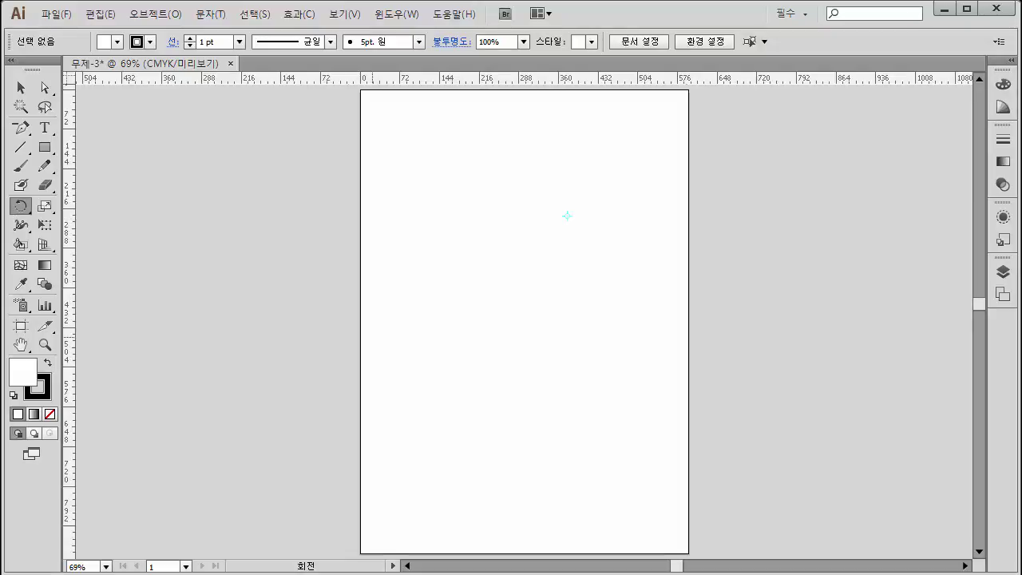
# Step: Toggle the document grid on, off and on again, leaving it displayed
pyautogui.hotkey('ctrl', "'")
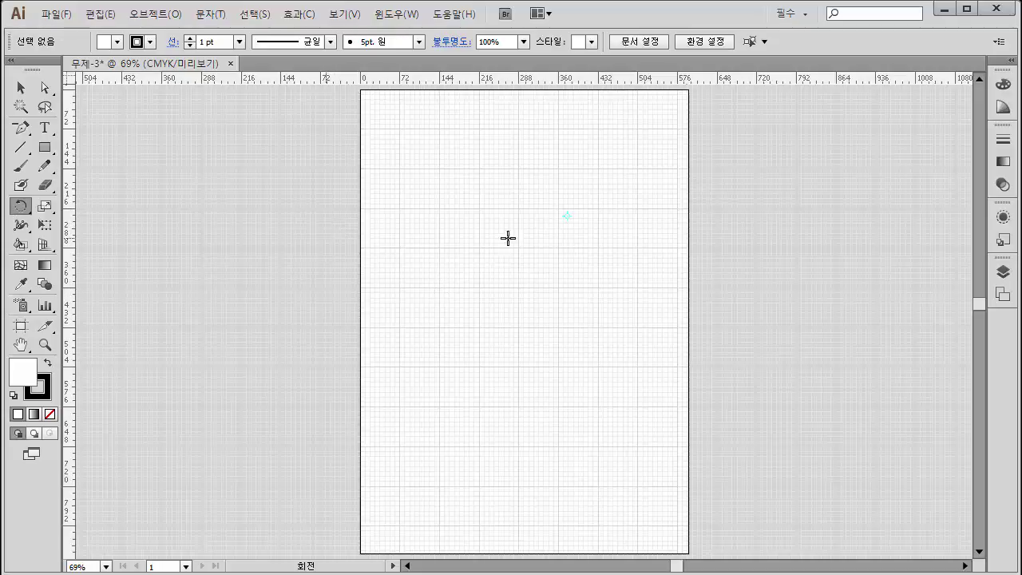
pyautogui.rightClick(276, 206)
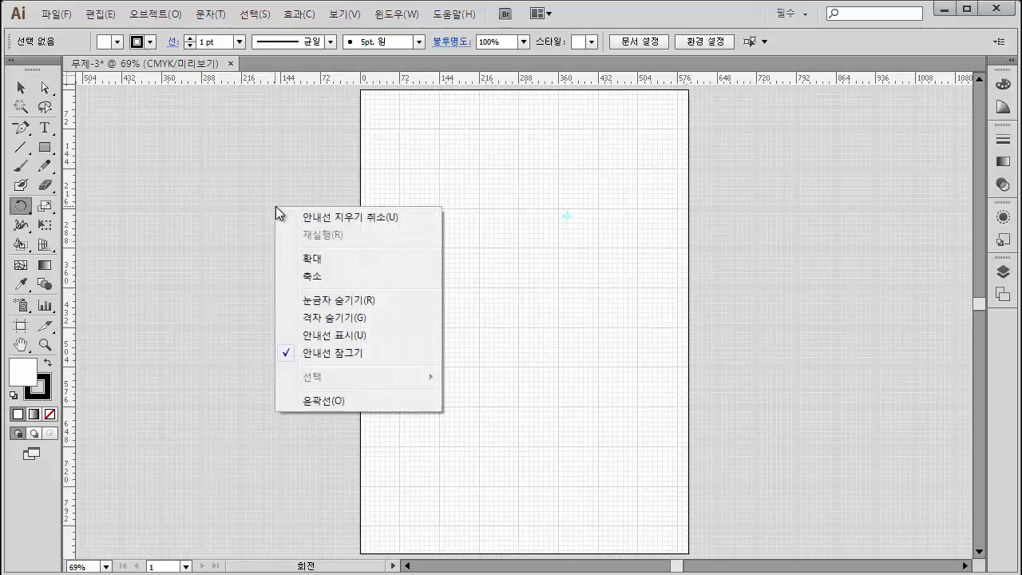
pyautogui.click(351, 318)
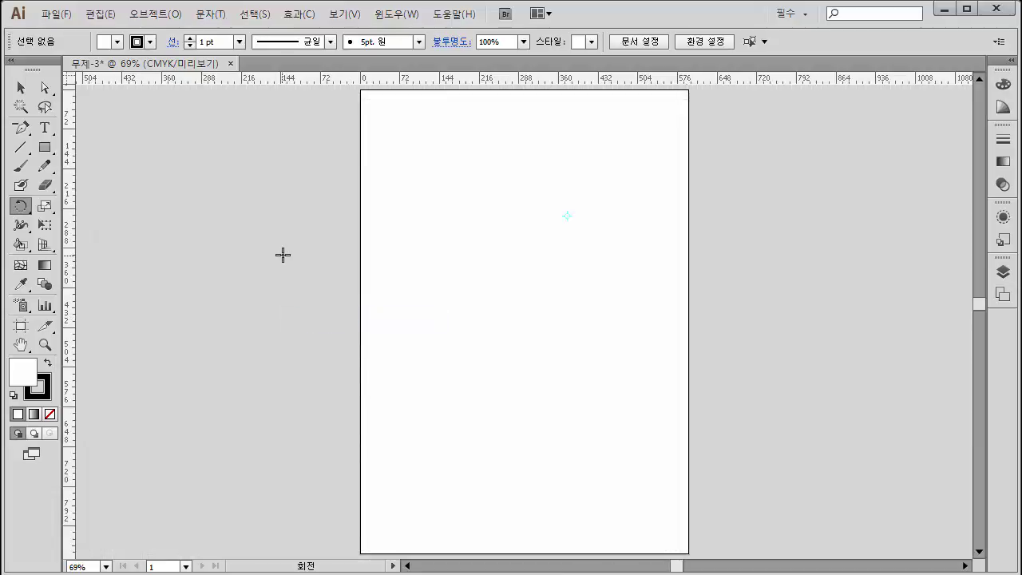
pyautogui.rightClick(293, 223)
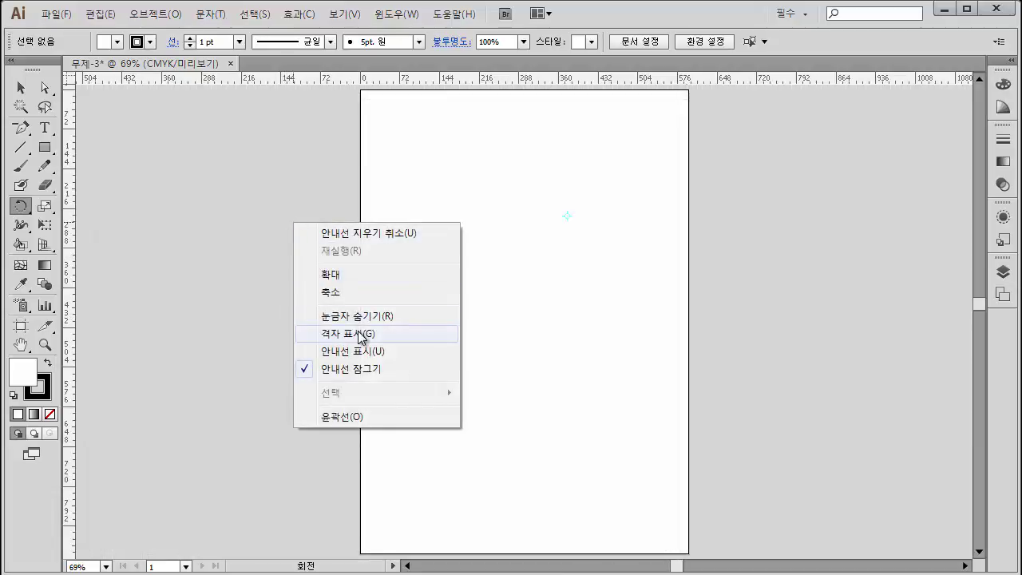
pyautogui.click(361, 335)
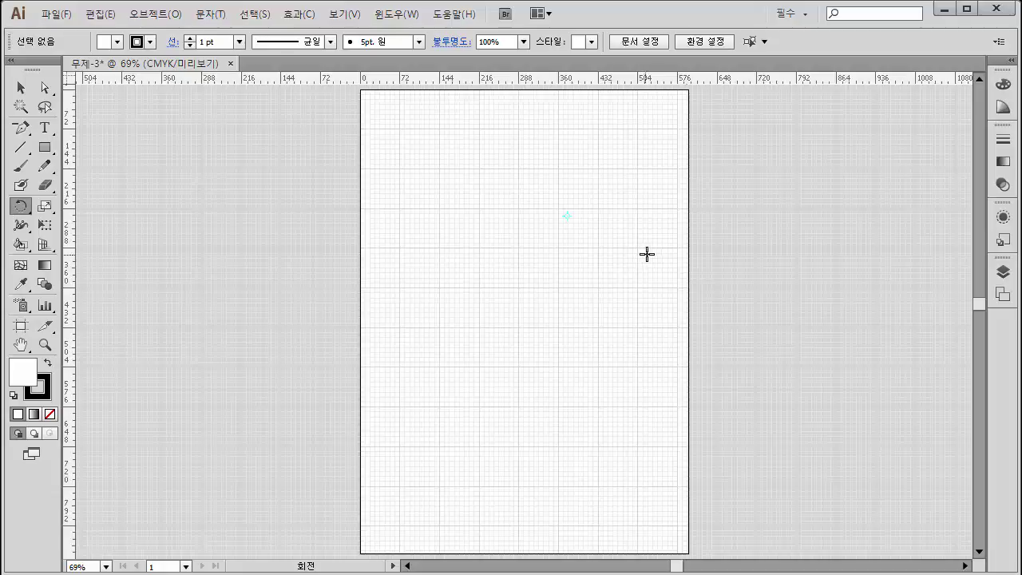
pyautogui.click(349, 15)
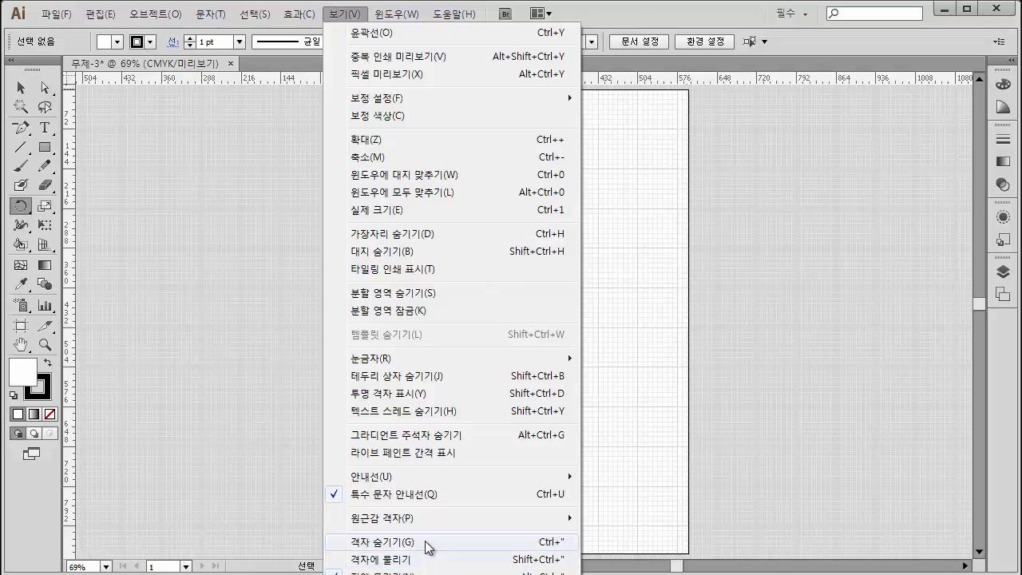
pyautogui.click(133, 260)
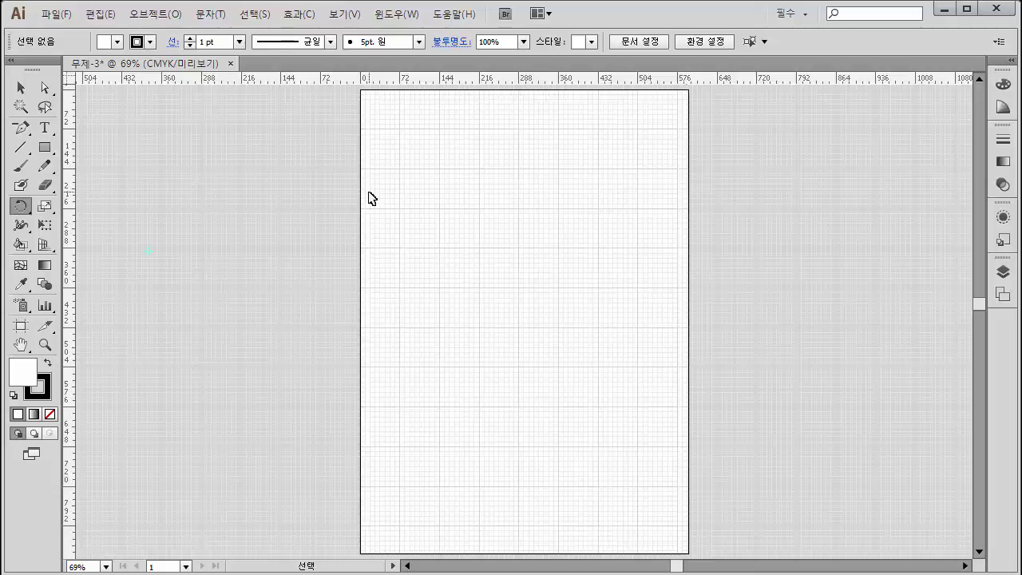
# Step: In the guides and grid preferences, set the grid spacing to 100 px with 10 subdivisions
pyautogui.hotkey('ctrl', 'k')
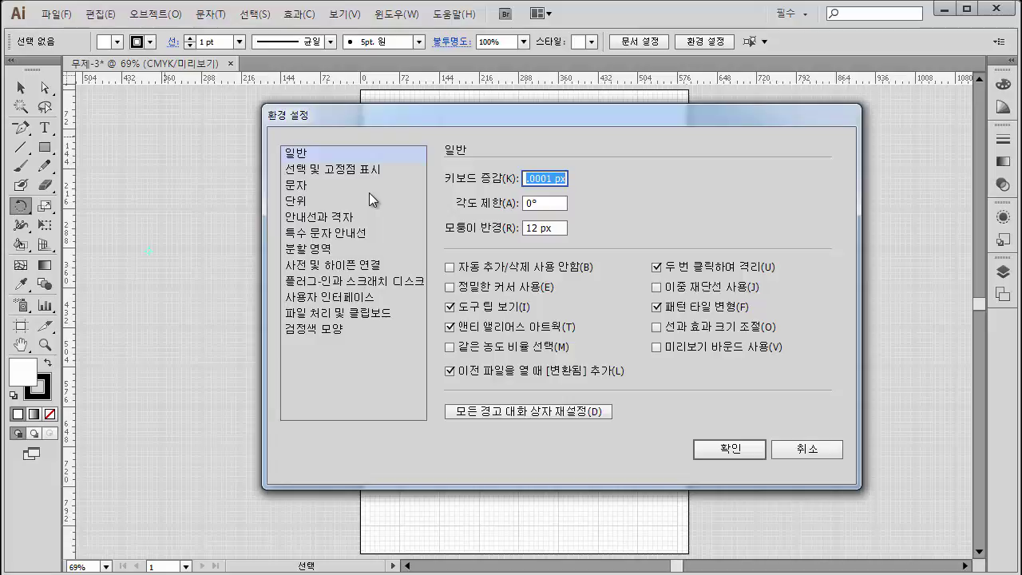
pyautogui.click(309, 221)
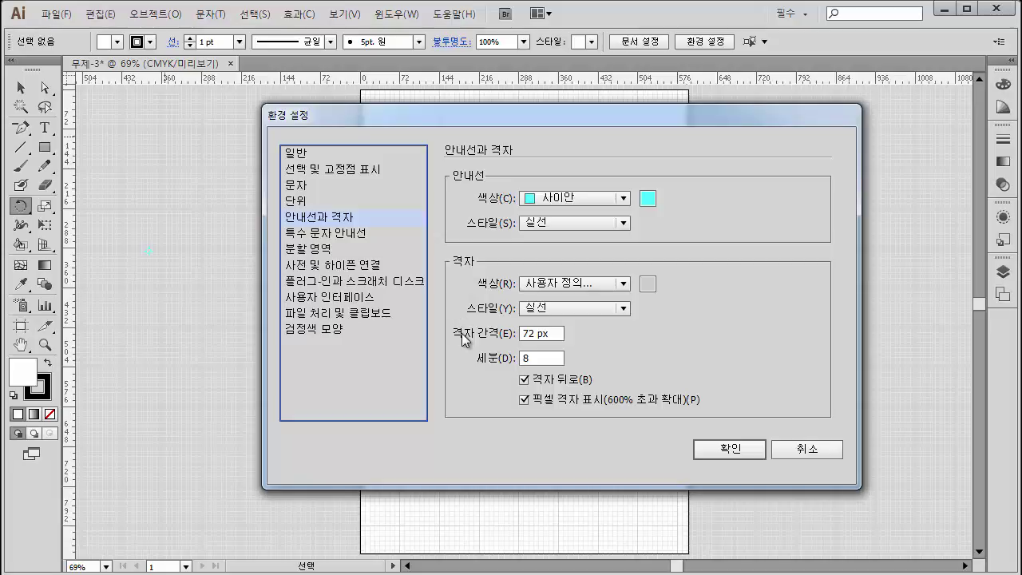
pyautogui.moveTo(487, 126); pyautogui.dragTo(442, 179)
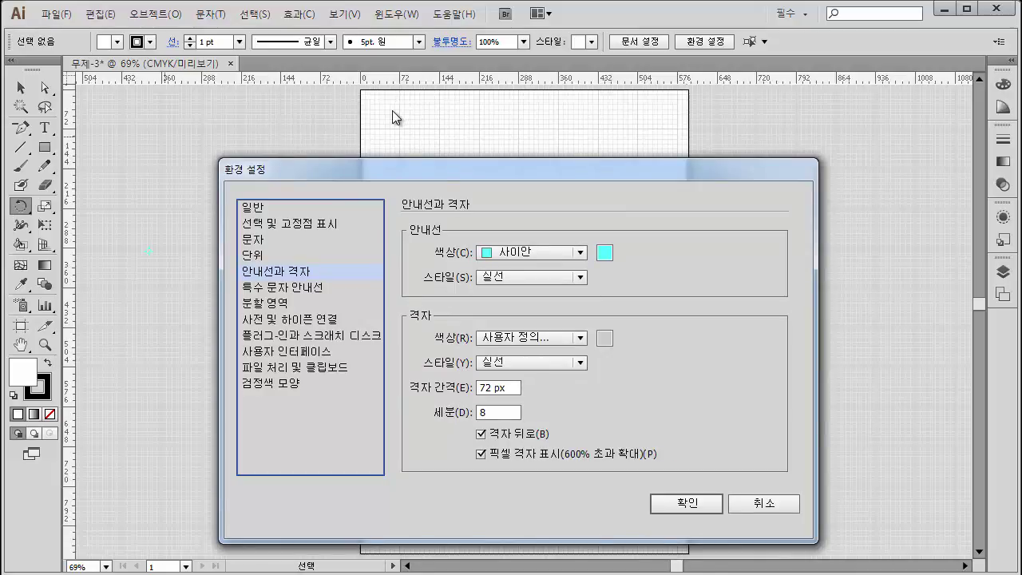
pyautogui.moveTo(546, 173); pyautogui.dragTo(551, 97)
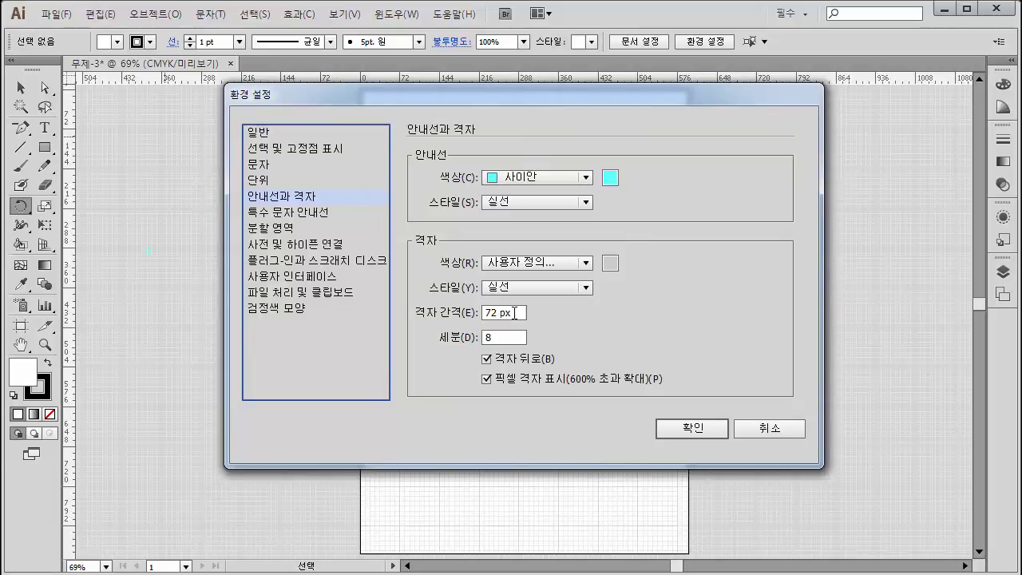
pyautogui.moveTo(515, 312); pyautogui.dragTo(467, 312)
pyautogui.write('10')
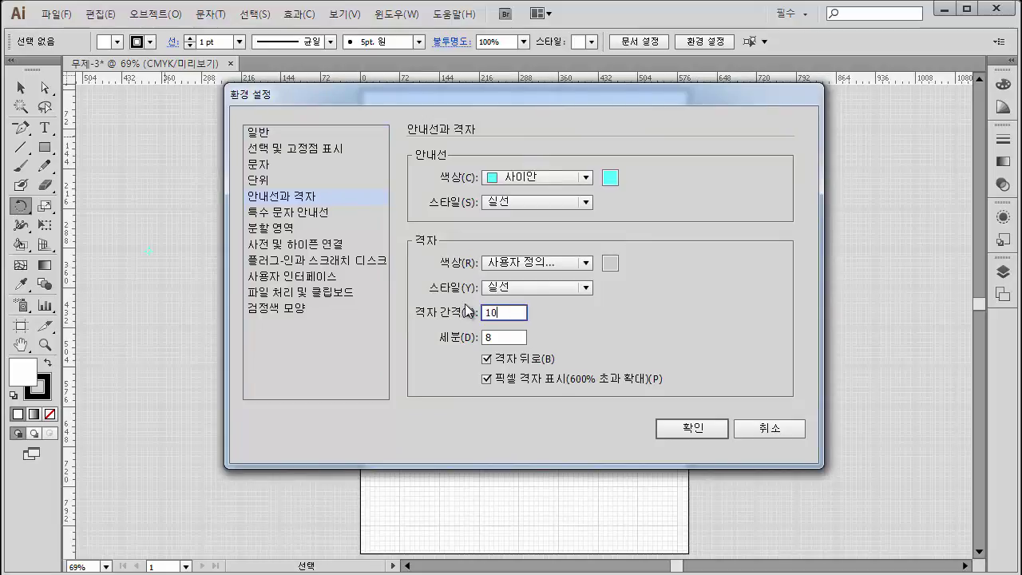
pyautogui.write('0')
pyautogui.press('Tab')
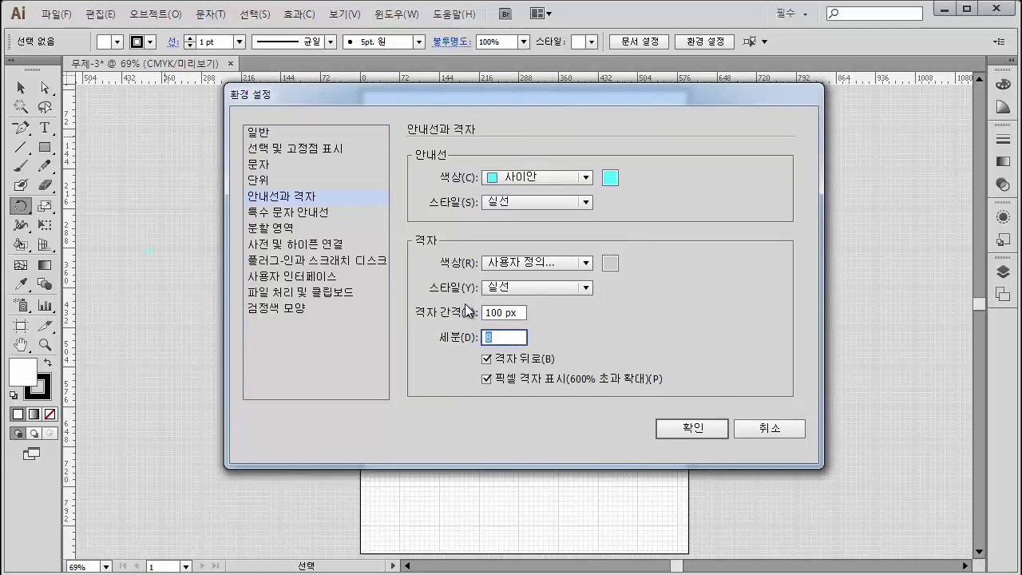
pyautogui.write('10')
pyautogui.click(688, 429)
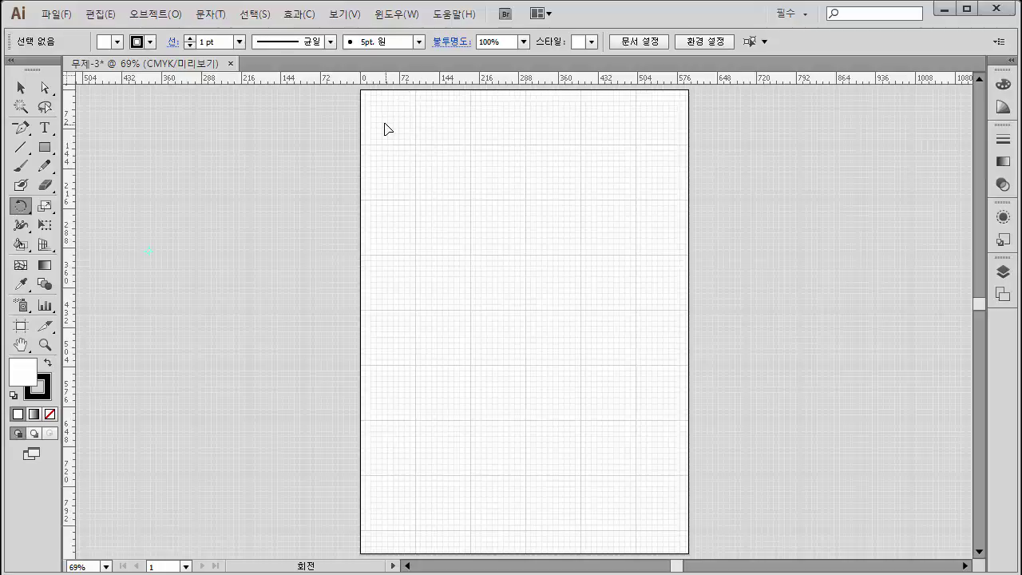
# Step: Draw a 100 × 100 px square with the Rectangle tool, starting at the artboard's top-left corner and filling one major grid cell
pyautogui.hotkey('ctrl', 'space')
pyautogui.click(383, 121)
pyautogui.click(571, 331)
pyautogui.click(531, 326)
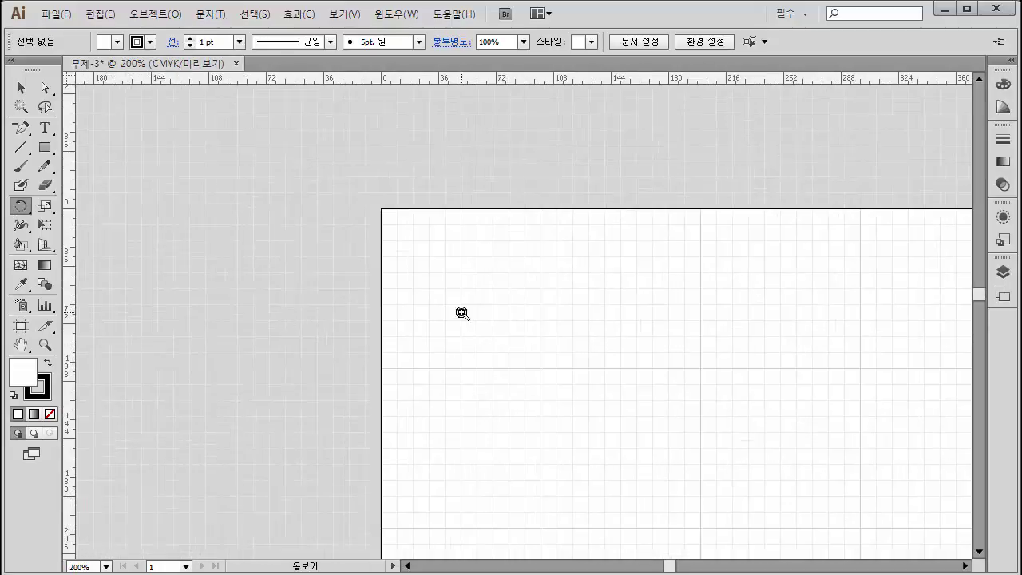
pyautogui.click(461, 312)
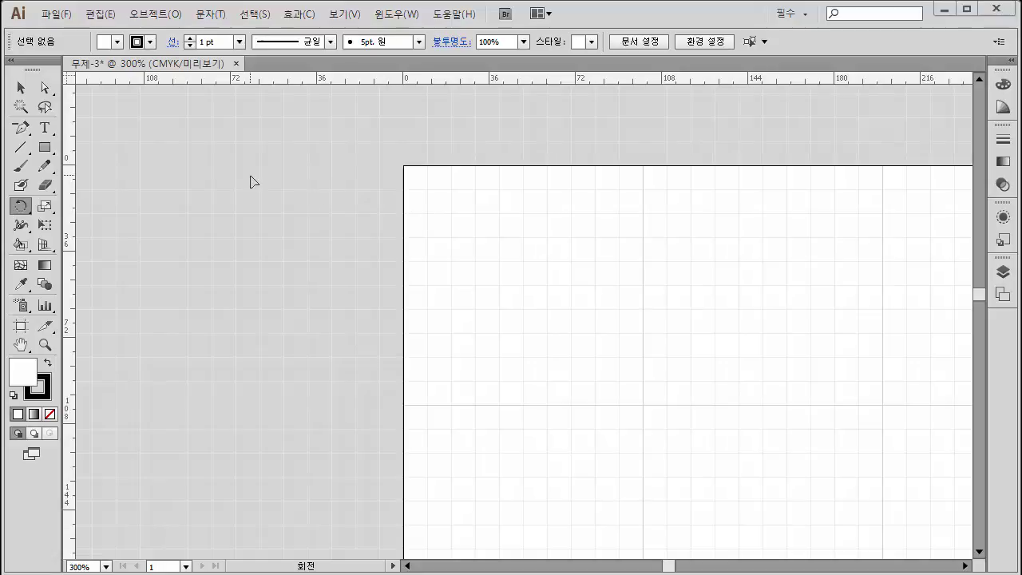
pyautogui.click(327, 18)
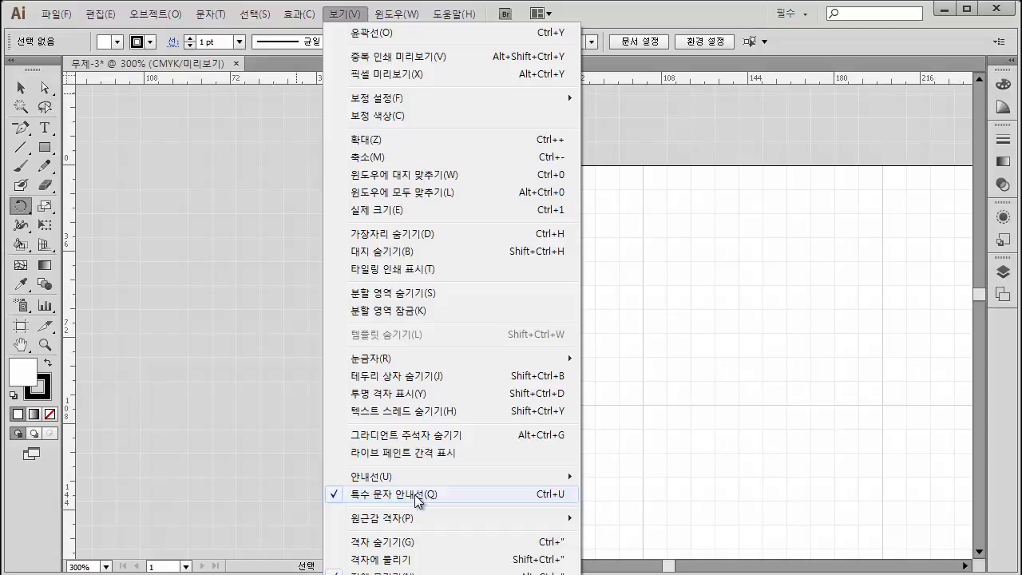
pyautogui.click(645, 12)
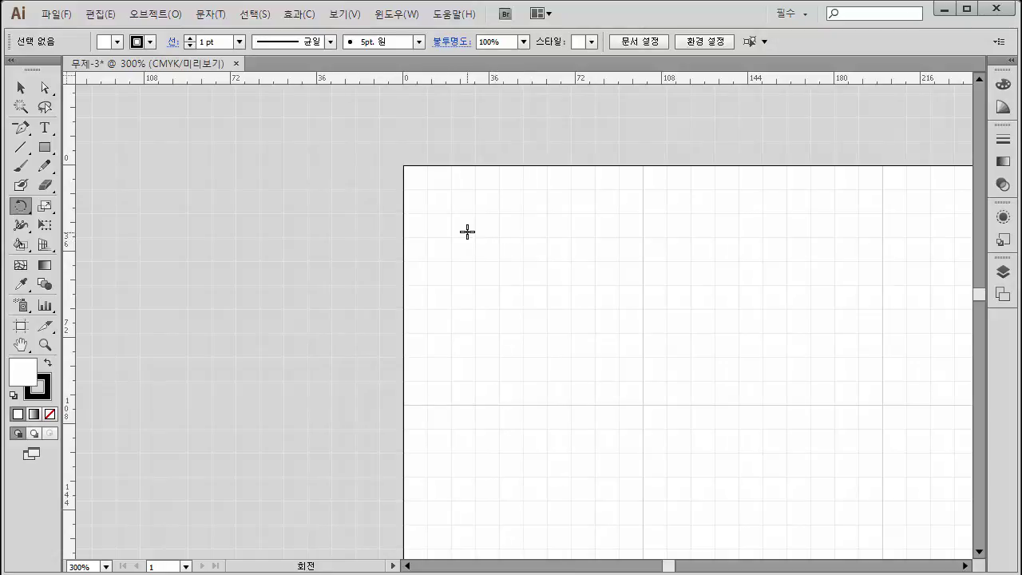
pyautogui.press('m')
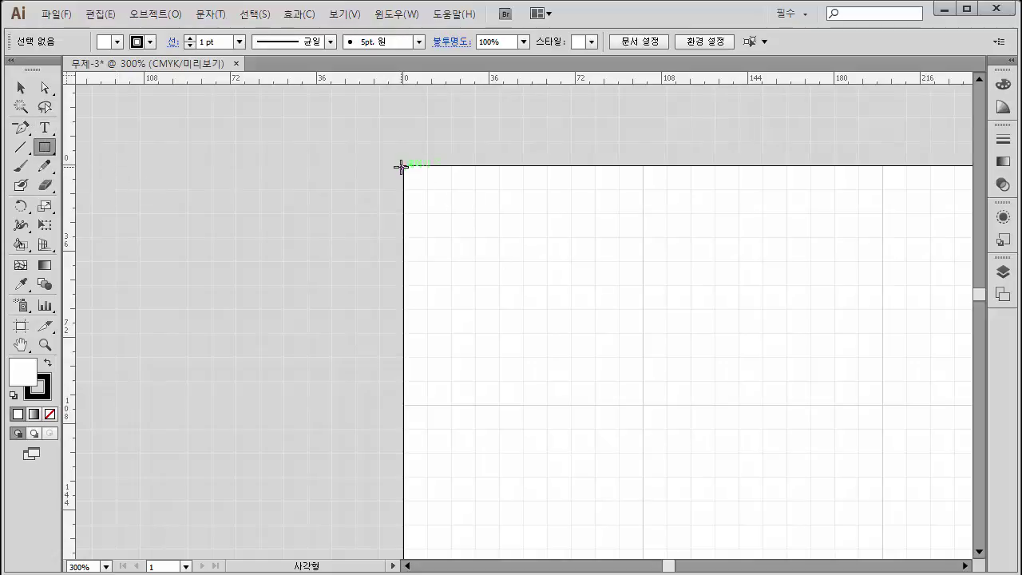
pyautogui.moveTo(404, 166); pyautogui.dragTo(642, 406)
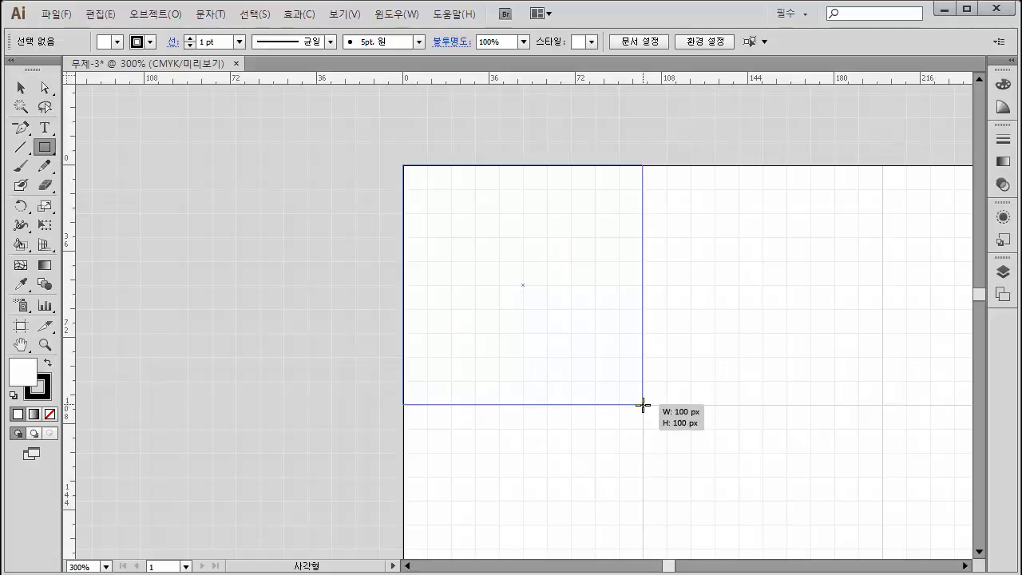
pyautogui.moveTo(643, 404); pyautogui.dragTo(643, 402)
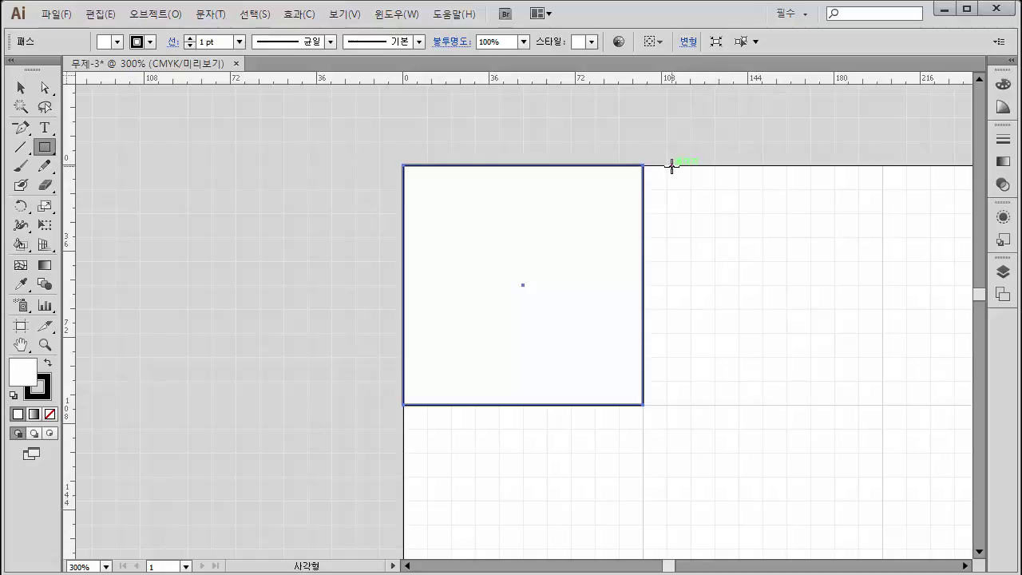
# Step: Draw a second 100 × 100 px square about 12 px right of the first, aligned with its top and bottom edges, ready with the Selection tool
pyautogui.moveTo(671, 165); pyautogui.dragTo(897, 403)
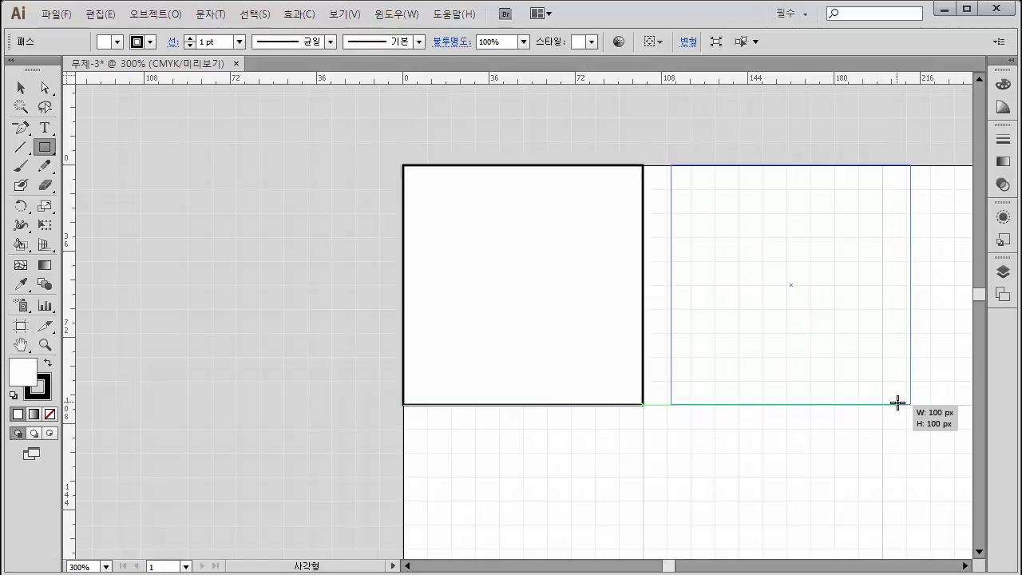
pyautogui.moveTo(897, 403); pyautogui.dragTo(897, 403)
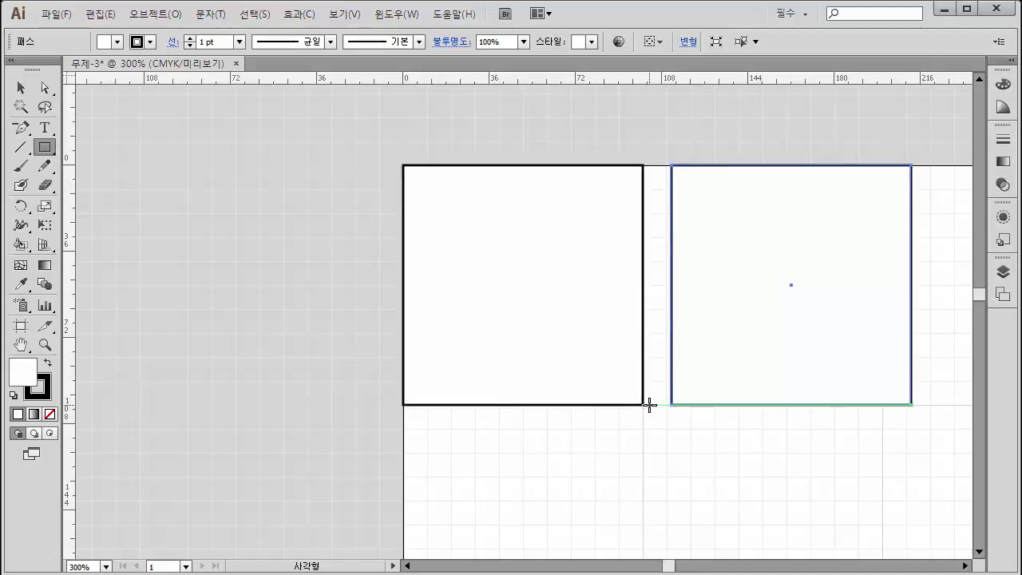
pyautogui.press('b')
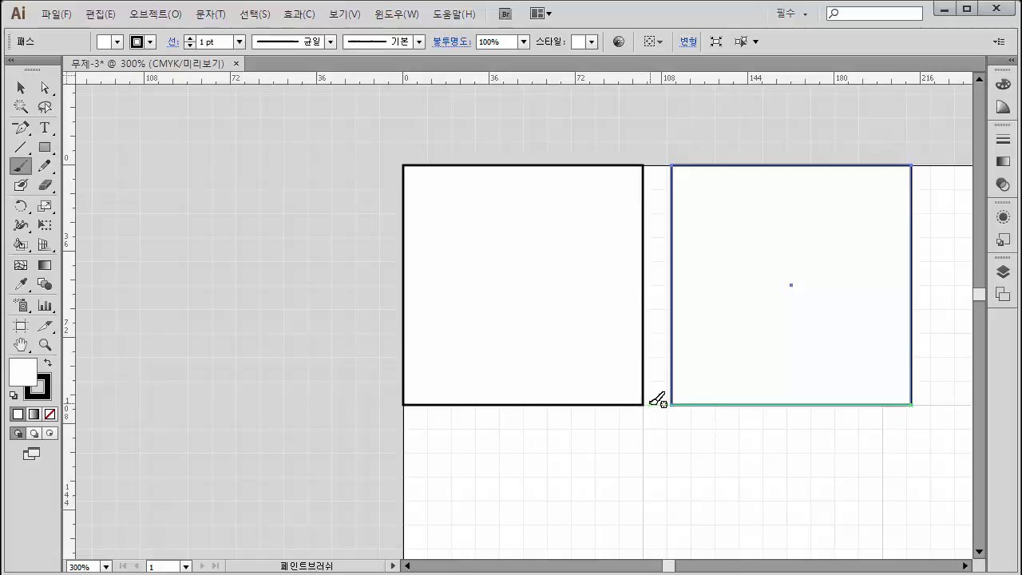
pyautogui.press('v')
pyautogui.moveTo(735, 311)
pyautogui.mouseDown()
pyautogui.moveTo(713, 327)
pyautogui.moveTo(554, 321)
pyautogui.moveTo(486, 487)
pyautogui.moveTo(467, 438)
pyautogui.moveTo(474, 415)
pyautogui.moveTo(472, 438)
pyautogui.moveTo(638, 359)
pyautogui.moveTo(657, 308)
pyautogui.moveTo(533, 306)
pyautogui.moveTo(752, 312)
pyautogui.moveTo(734, 315)
pyautogui.mouseUp()
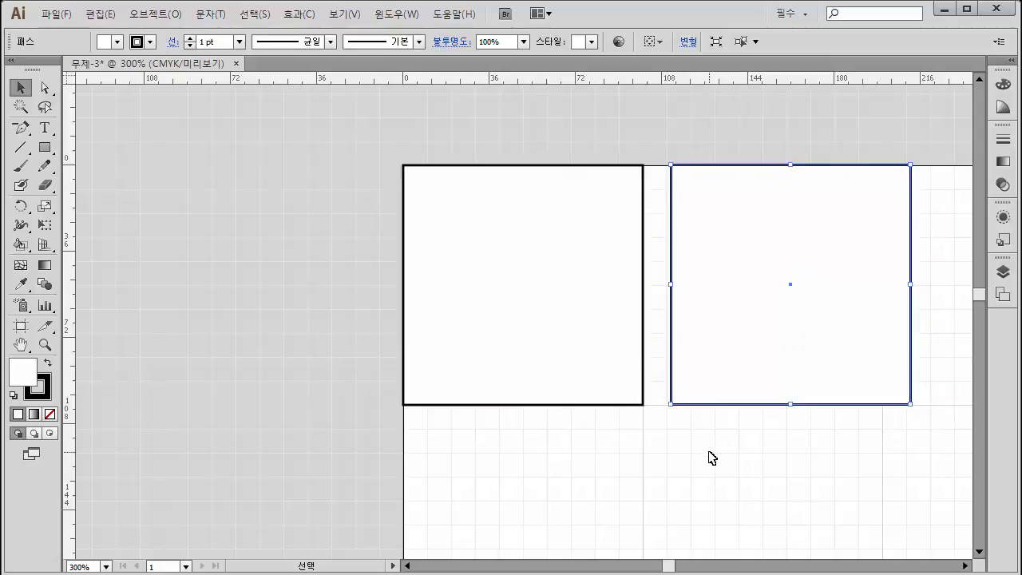